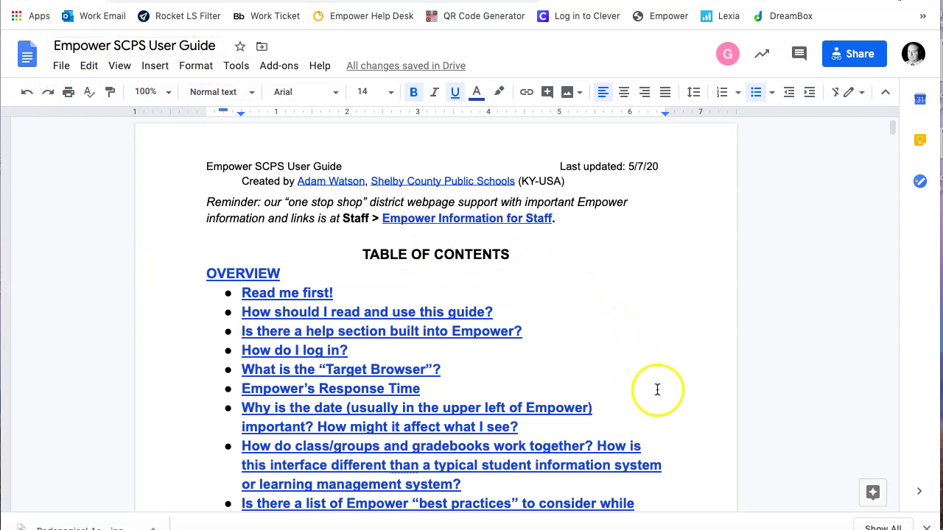
Look through the user guide's table of contents, from Overview through Scoring and Reporting to Miscellaneous General Tips, for the comment topics.
scroll(657, 389, down, 10)
scroll(658, 388, down, 1)
scroll(657, 388, up, 4)
scroll(657, 388, down, 3)
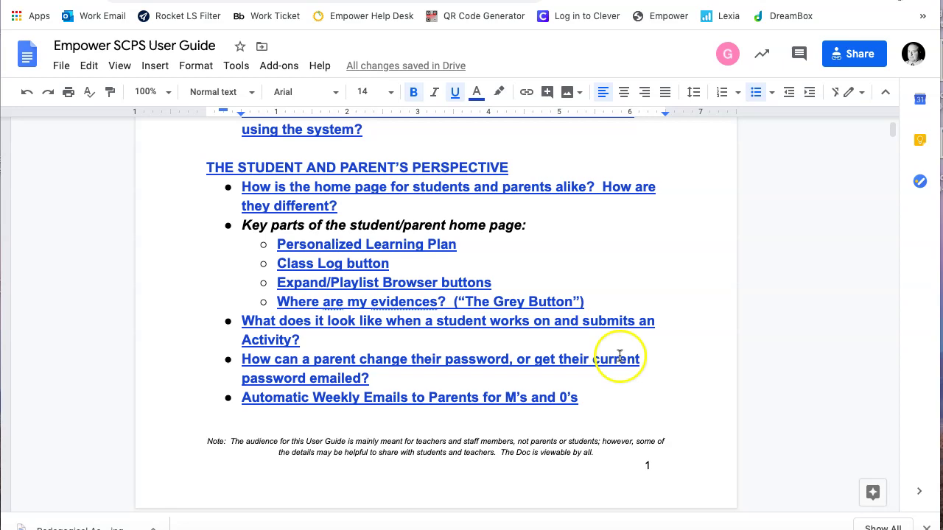
scroll(582, 327, down, 14)
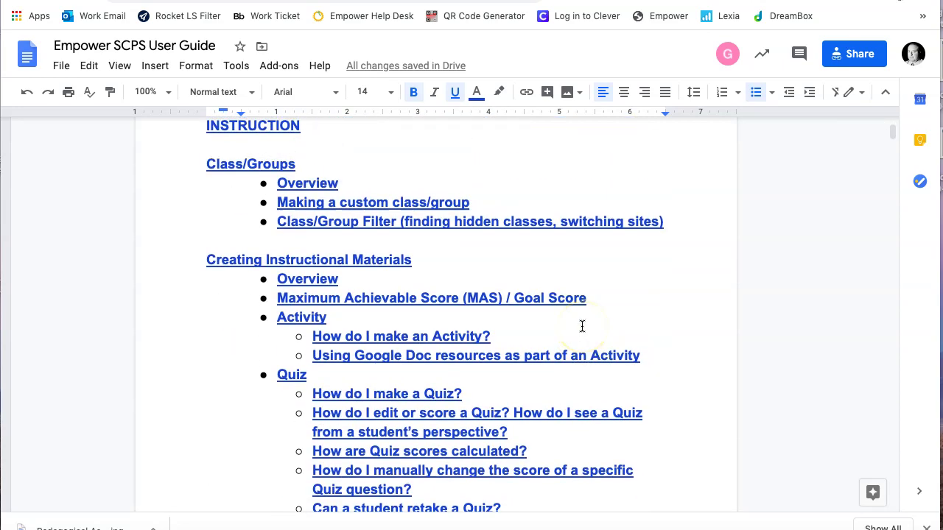
scroll(582, 327, down, 9)
scroll(582, 327, down, 9)
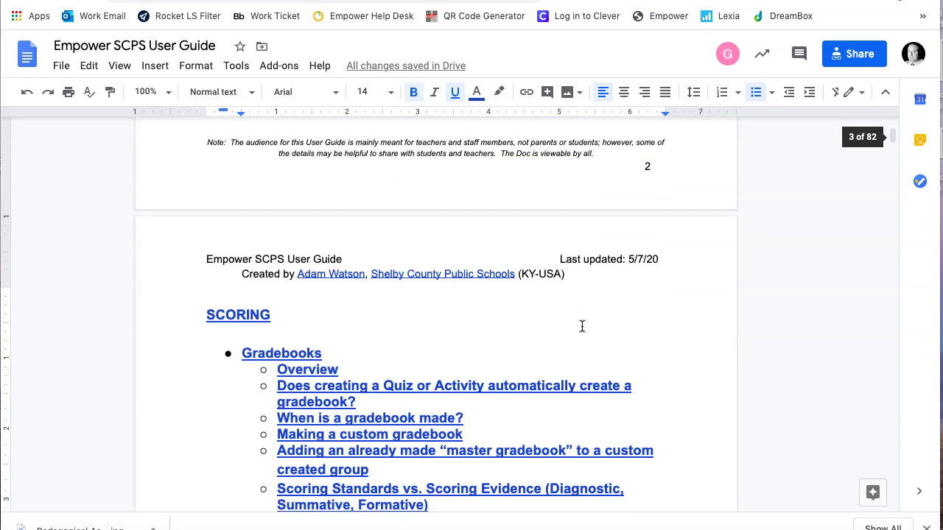
click(393, 310)
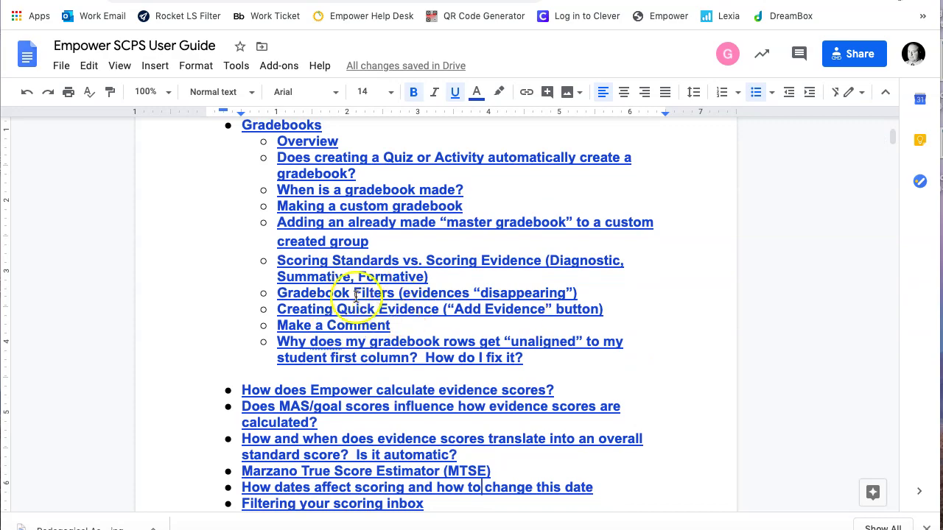
scroll(453, 359, down, 15)
scroll(456, 360, down, 12)
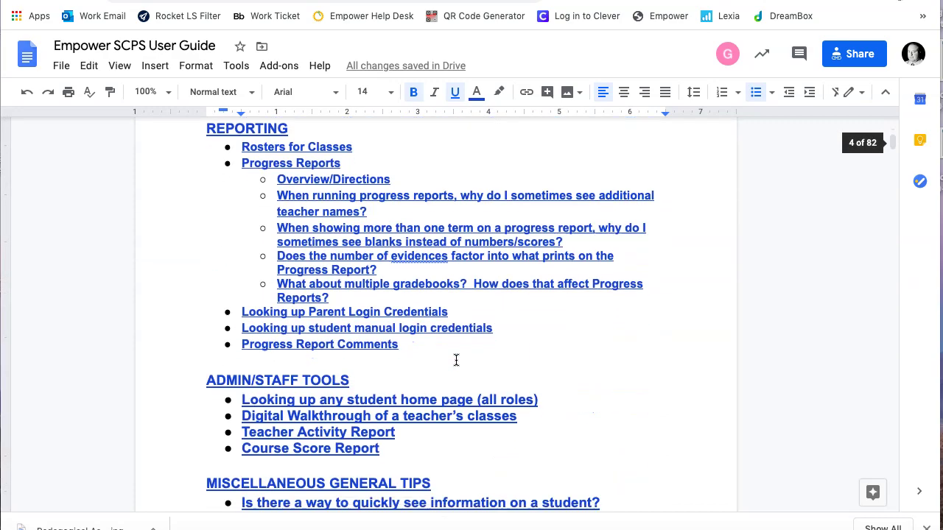
scroll(456, 360, down, 4)
scroll(456, 360, up, 12)
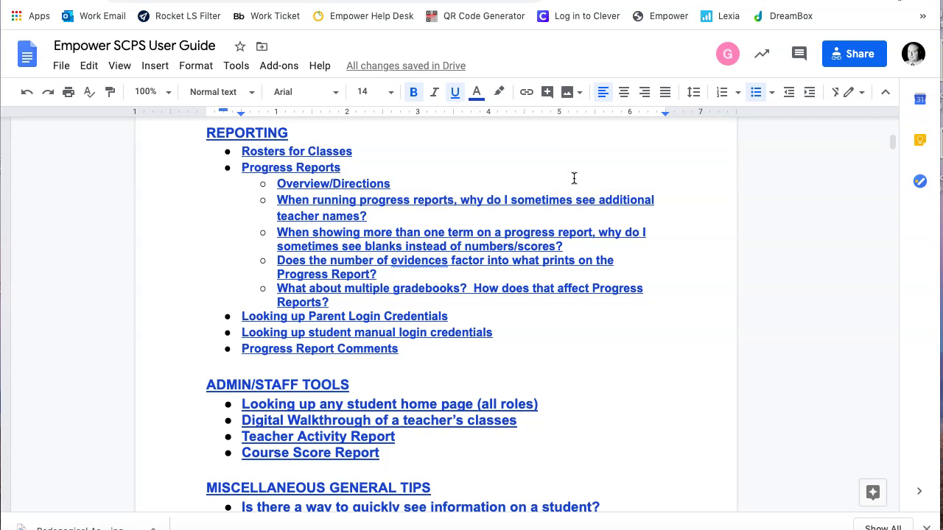
Switch to the Empower scoring page and view the comment dialog for the student's KY.C.9.7 overall standard score, leaving it unsaved.
click(797, 1)
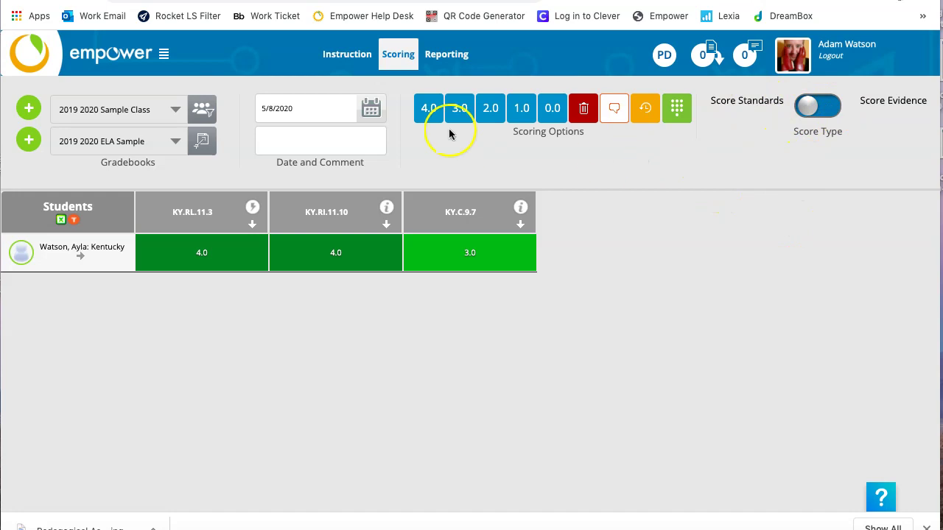
click(613, 116)
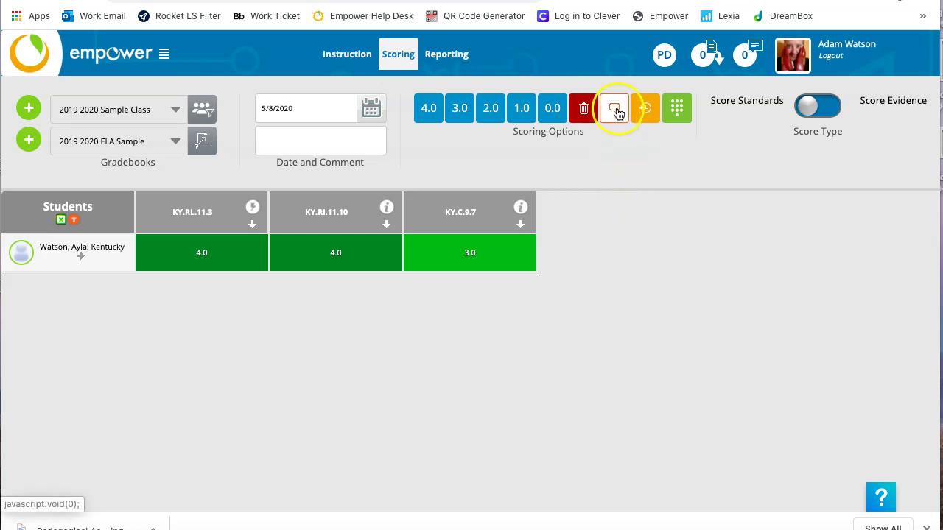
click(436, 257)
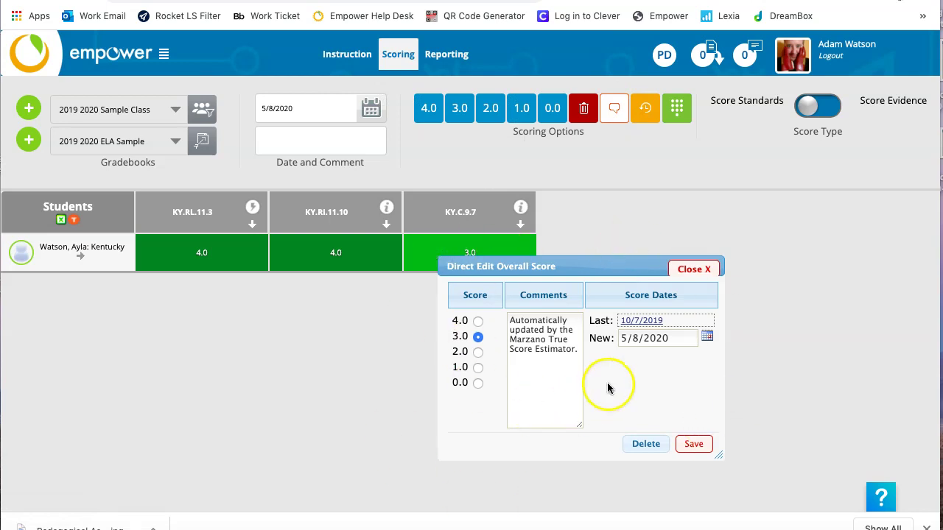
click(700, 269)
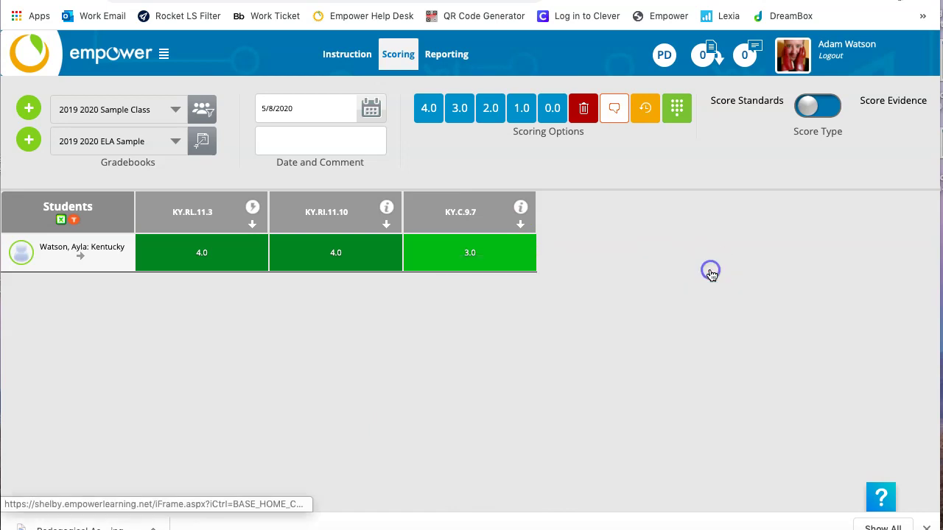
Switch the gradebook to Score Evidence and view the comment dialog for the student's first Sam Sams Final score without saving.
click(825, 112)
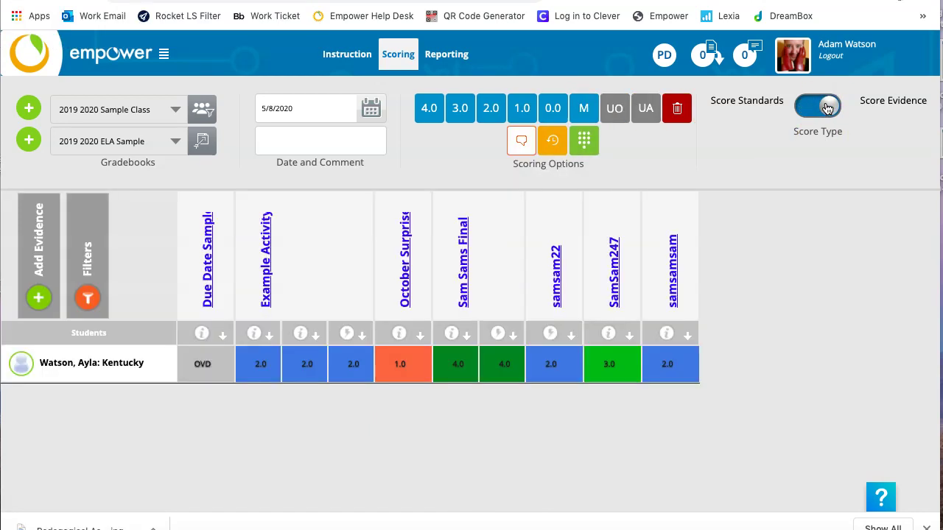
click(513, 147)
click(526, 140)
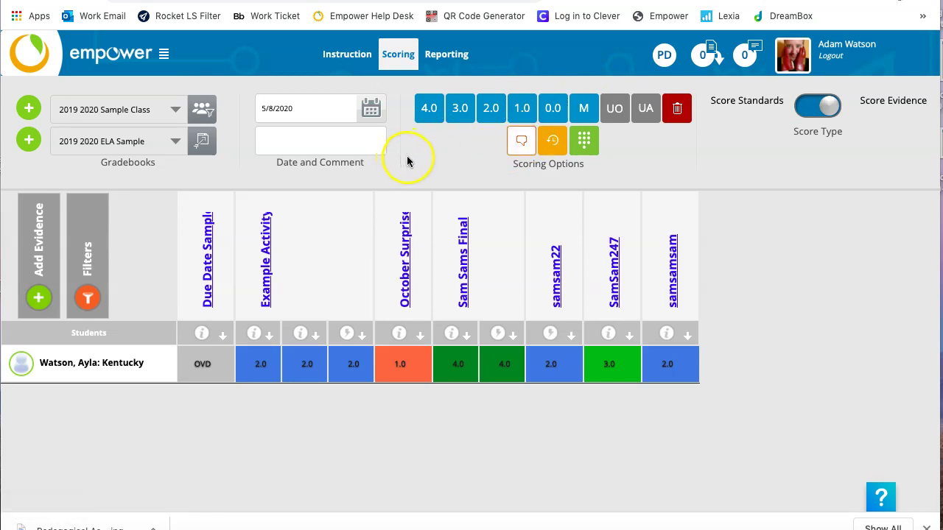
click(461, 368)
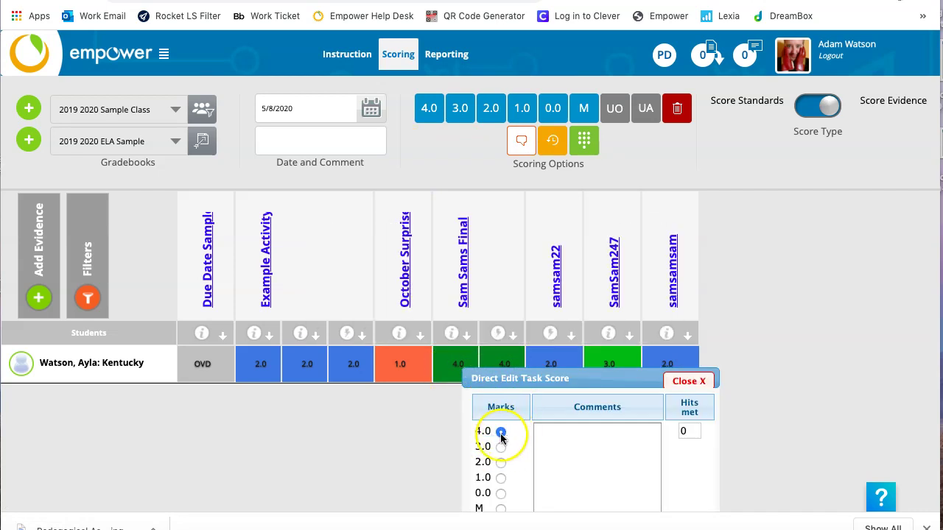
scroll(571, 435, down, 3)
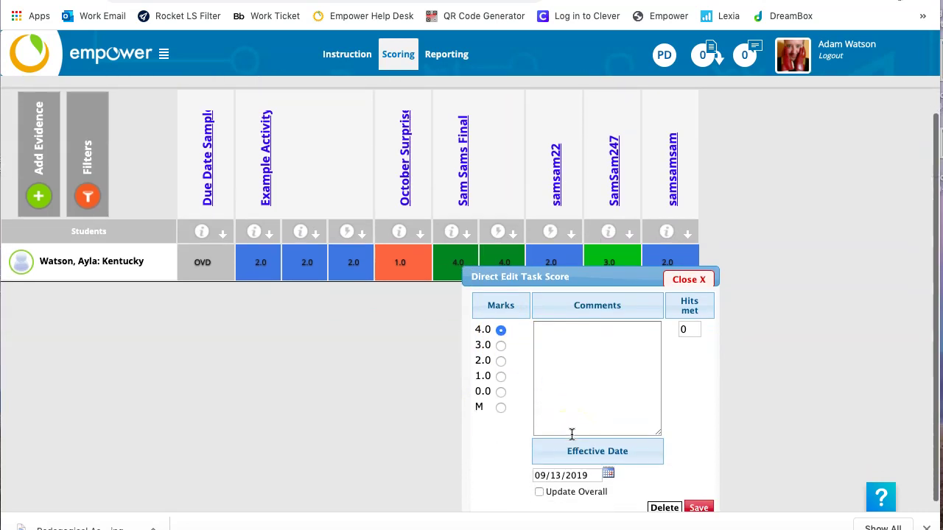
click(653, 337)
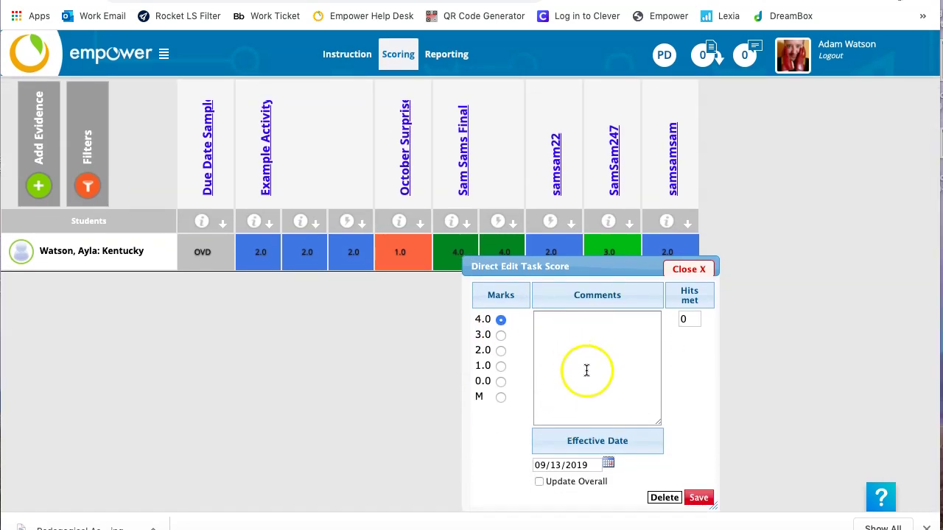
click(692, 269)
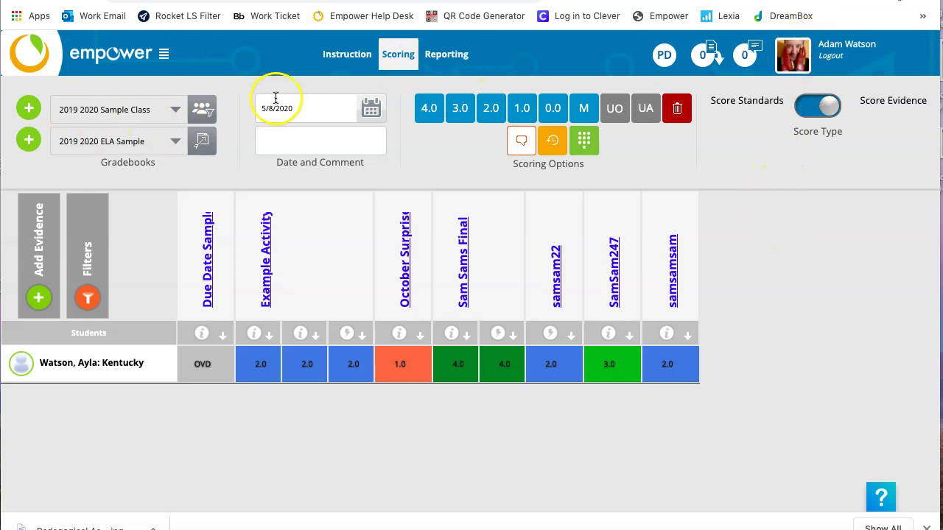
Open the Progress Report Comments tool for 2019 2020 Sample Class and examine its group and student comment fields.
click(437, 60)
scroll(415, 332, down, 3)
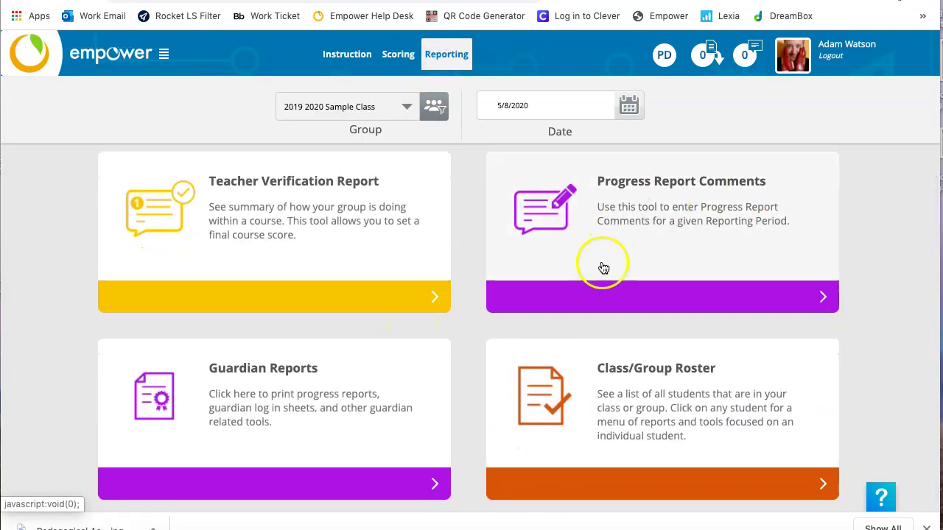
click(632, 256)
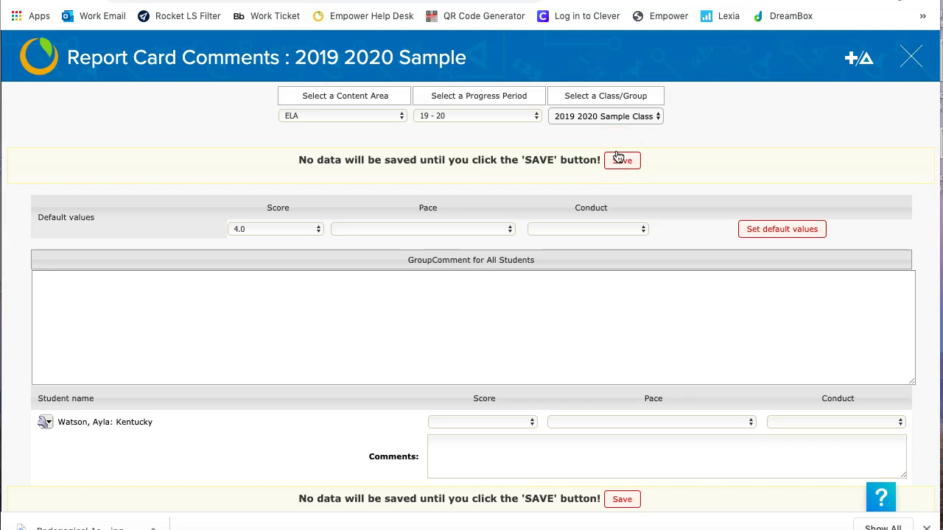
scroll(610, 294, down, 2)
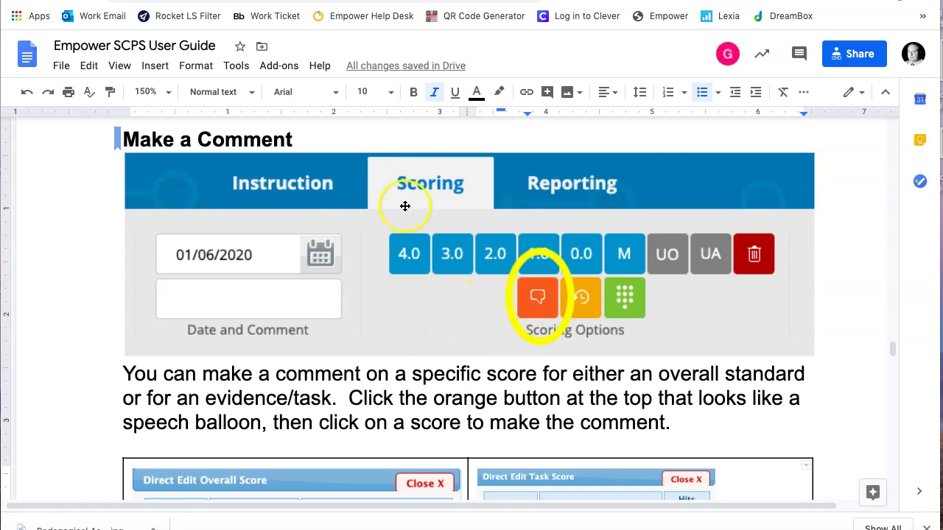
Read the user guide's Make a Comment section, comparing the Score Standard and Score Evidence comment dialogs and their notes.
scroll(407, 381, down, 5)
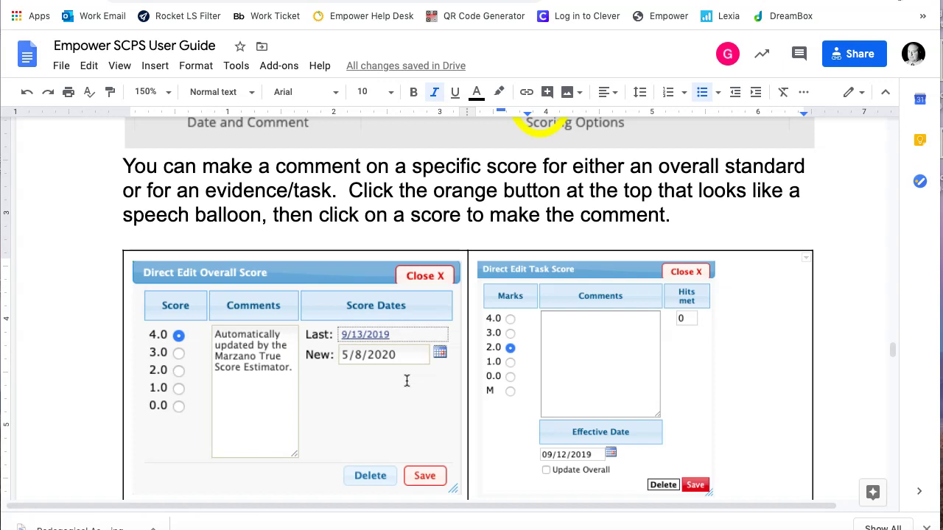
scroll(406, 381, up, 5)
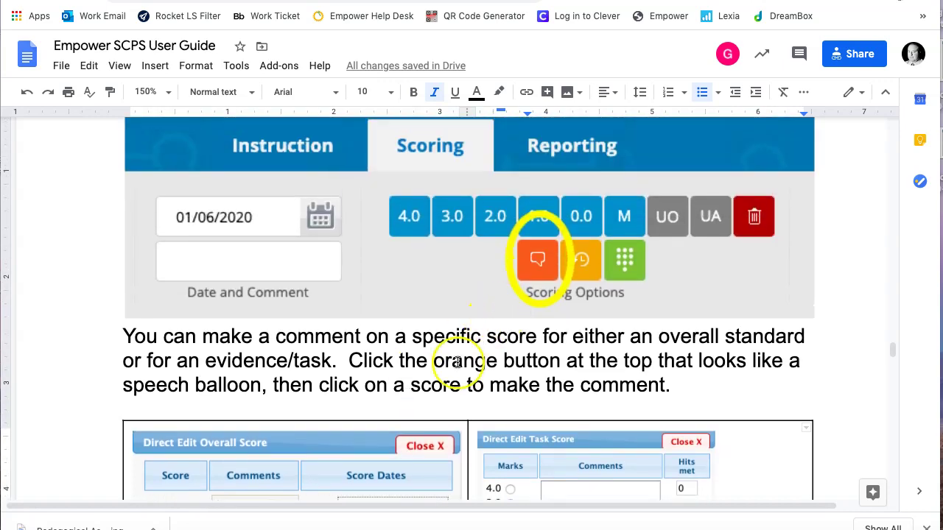
scroll(441, 368, down, 8)
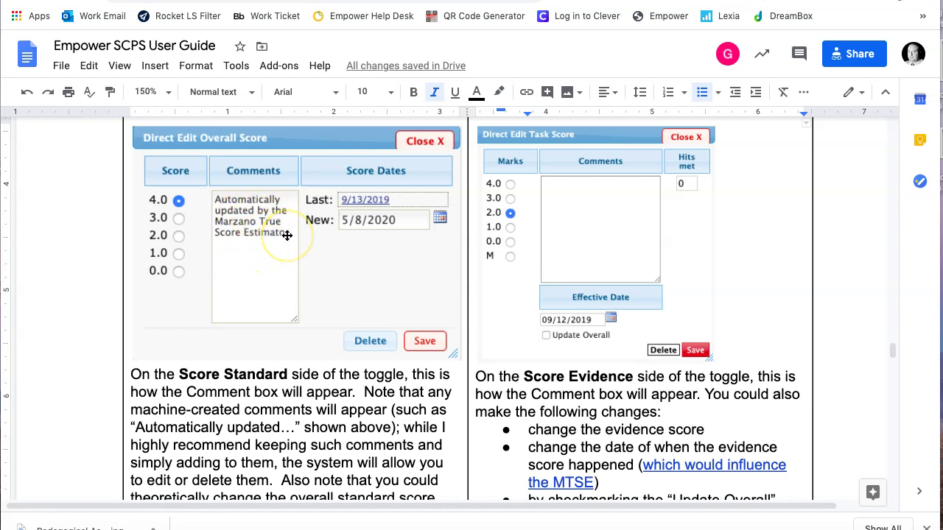
click(286, 235)
scroll(288, 312, down, 3)
click(451, 212)
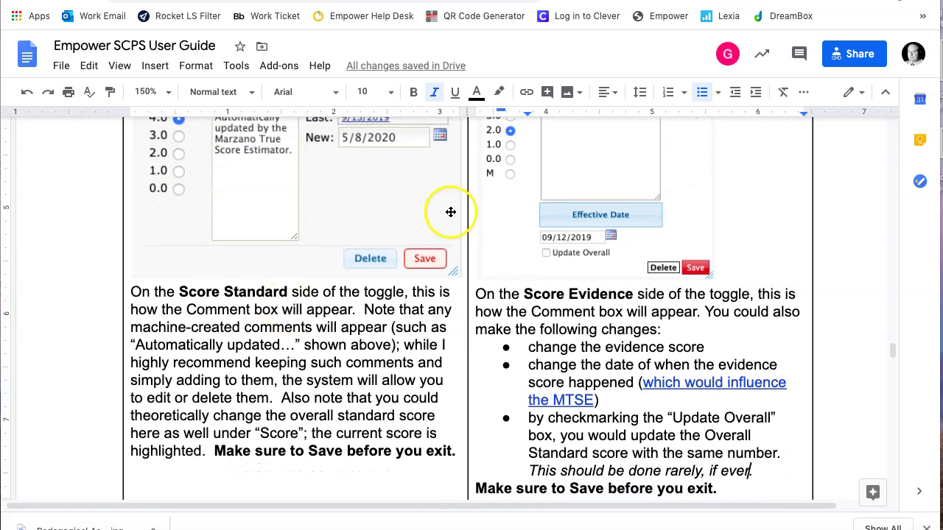
scroll(431, 255, up, 2)
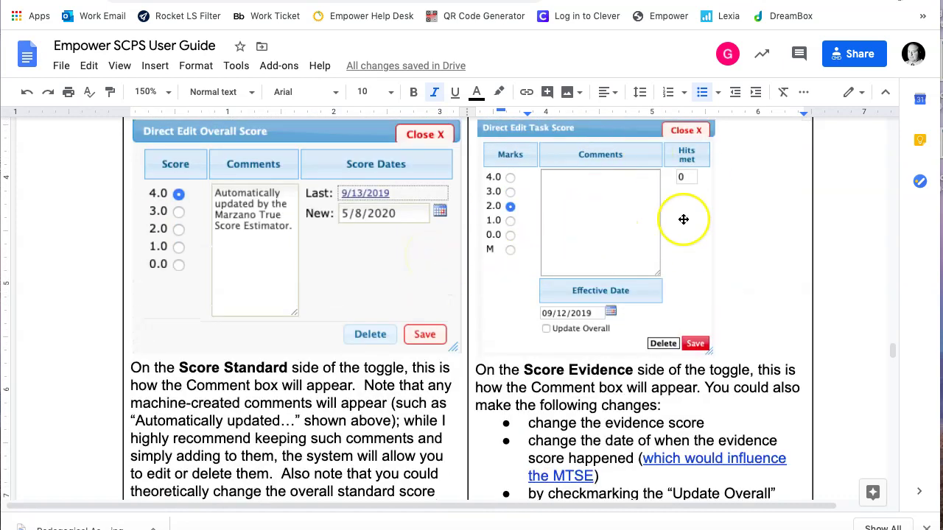
click(508, 206)
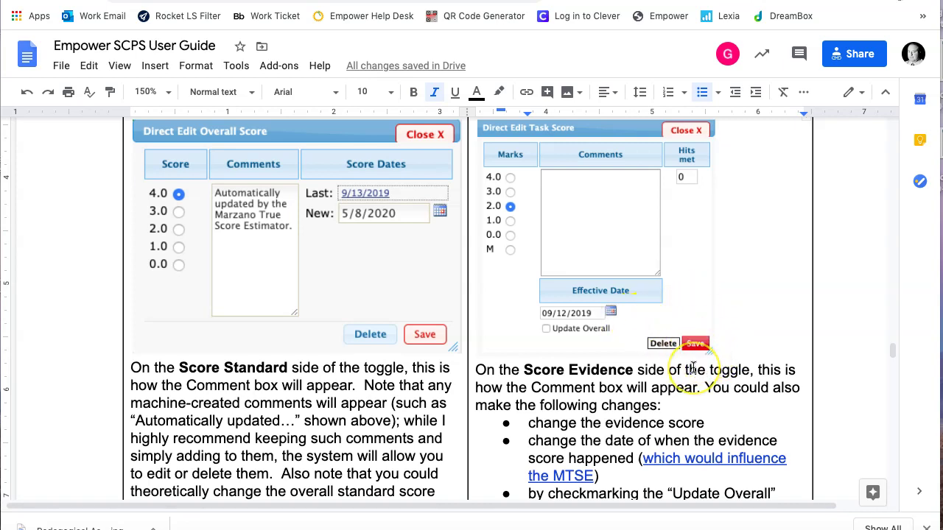
scroll(704, 358, down, 2)
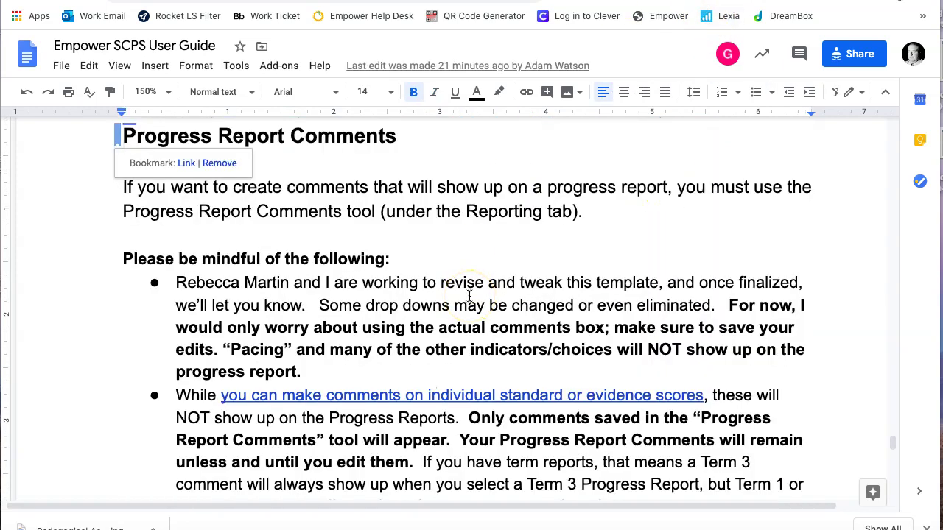
Read the cautions in the user guide's Progress Report Comments section, including comment persistence and the use of symbols.
scroll(469, 296, down, 1)
scroll(470, 296, down, 3)
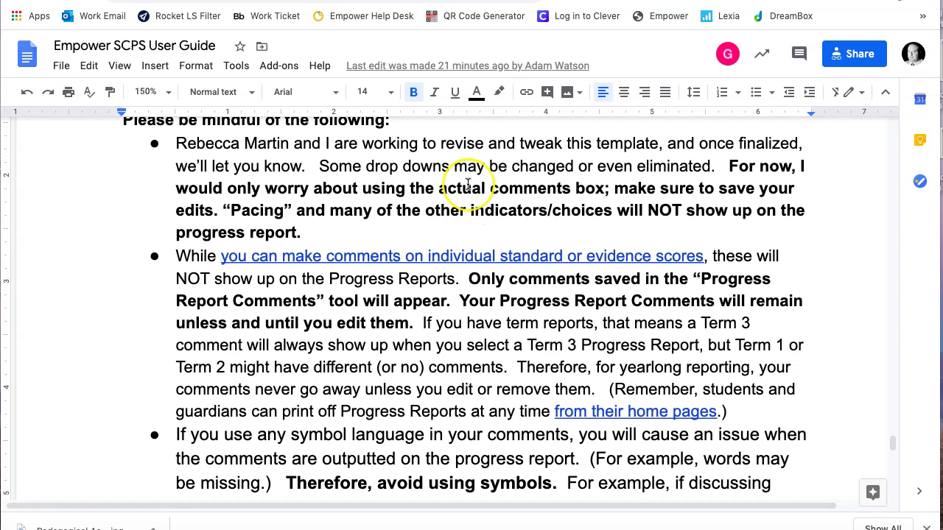
scroll(406, 269, down, 3)
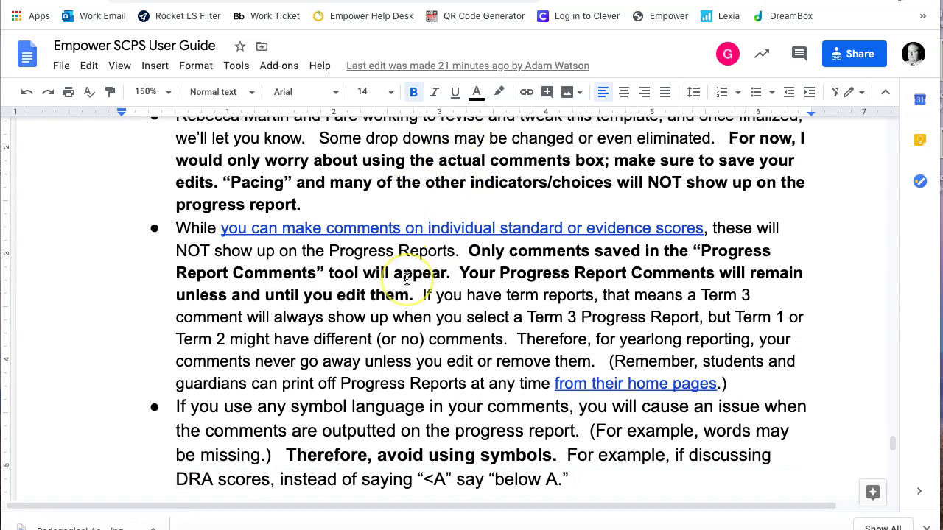